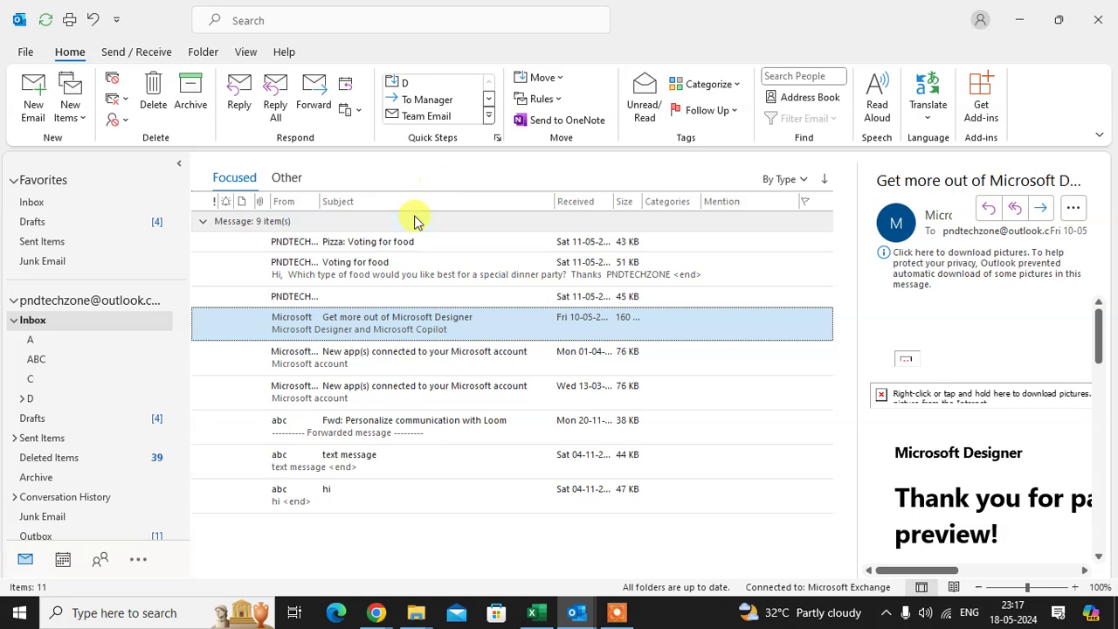
Step: Open the Show Columns dialog from the View tab's Add Columns and drag it aside
left_click(245, 51)
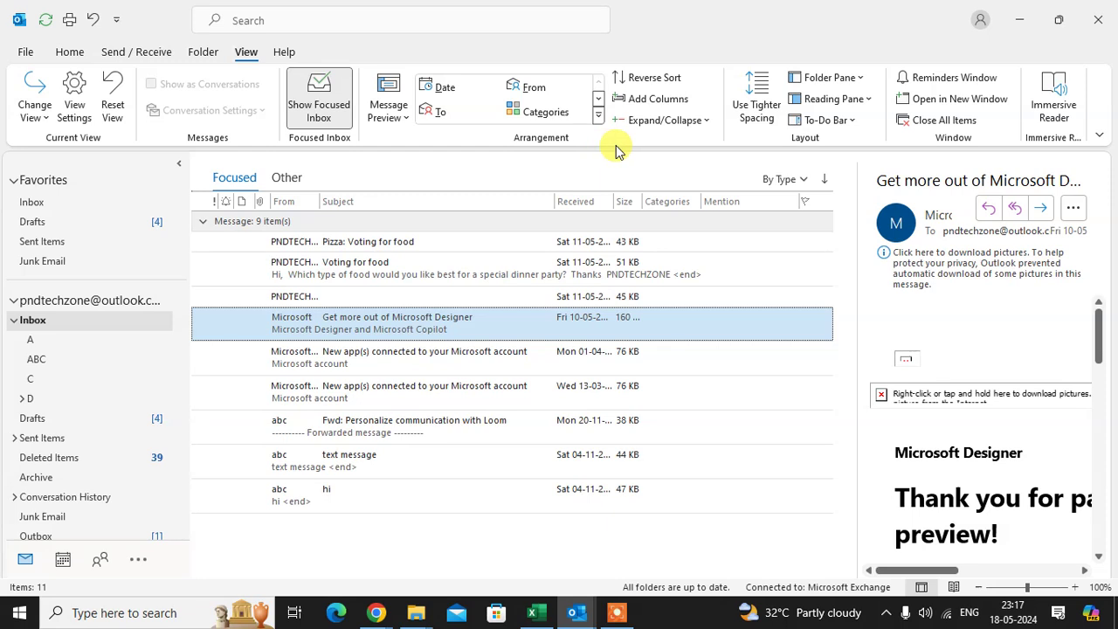
left_click(655, 100)
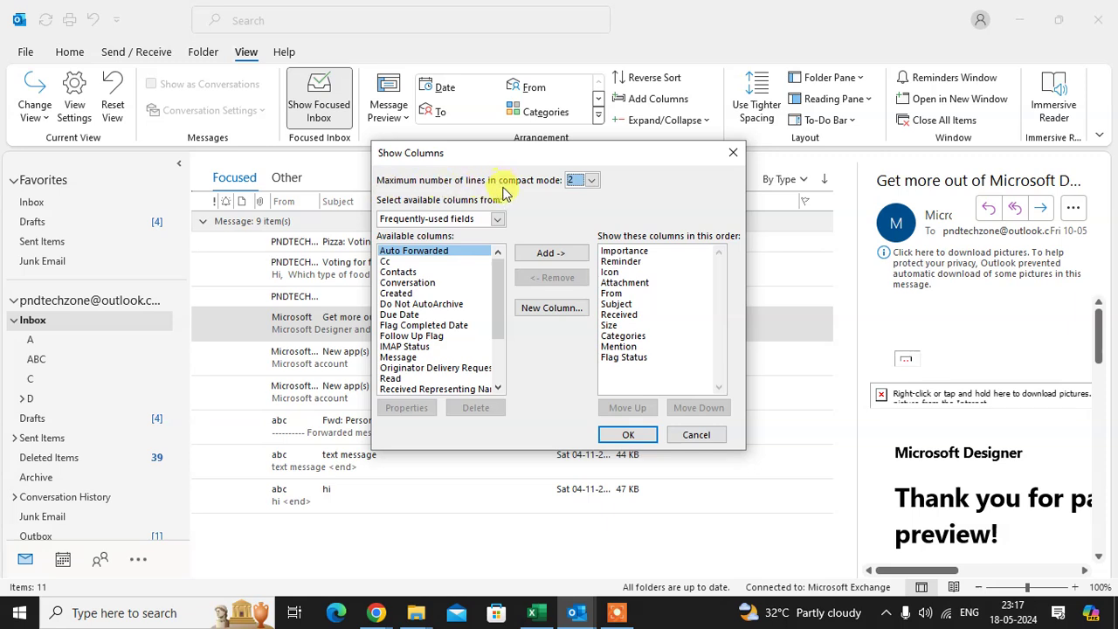
left_click_drag(518, 157, 739, 155)
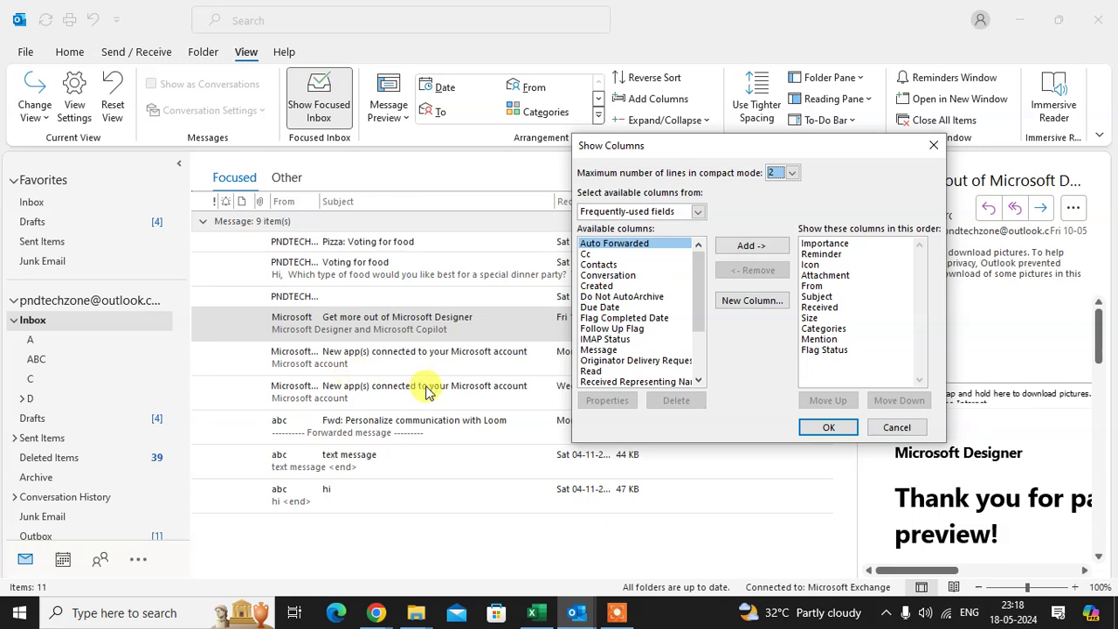
left_click_drag(670, 151, 543, 180)
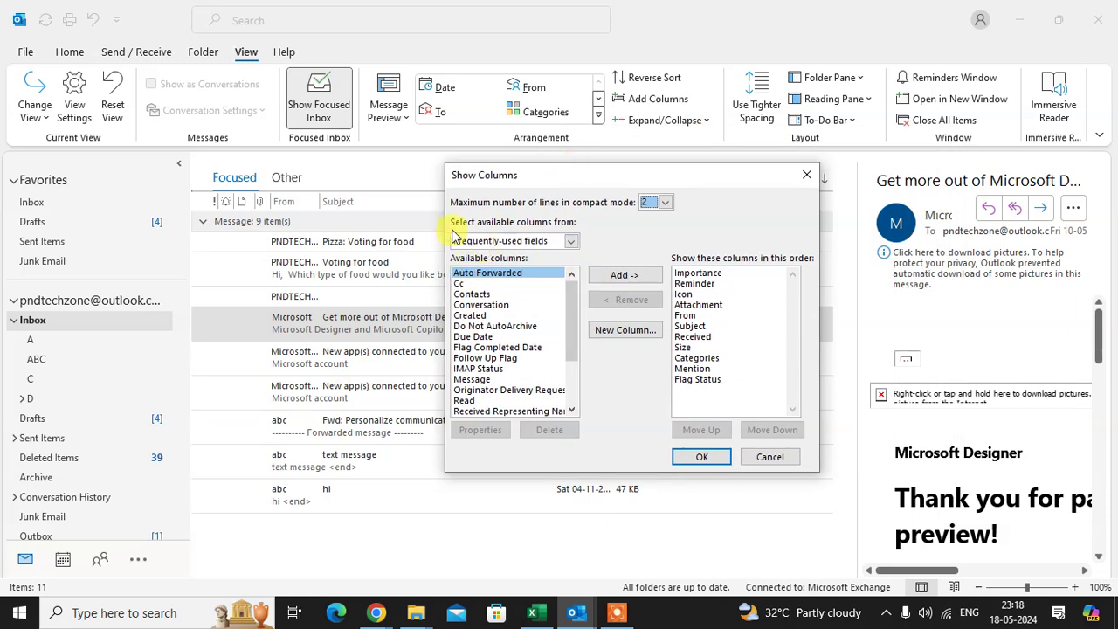
left_click(572, 242)
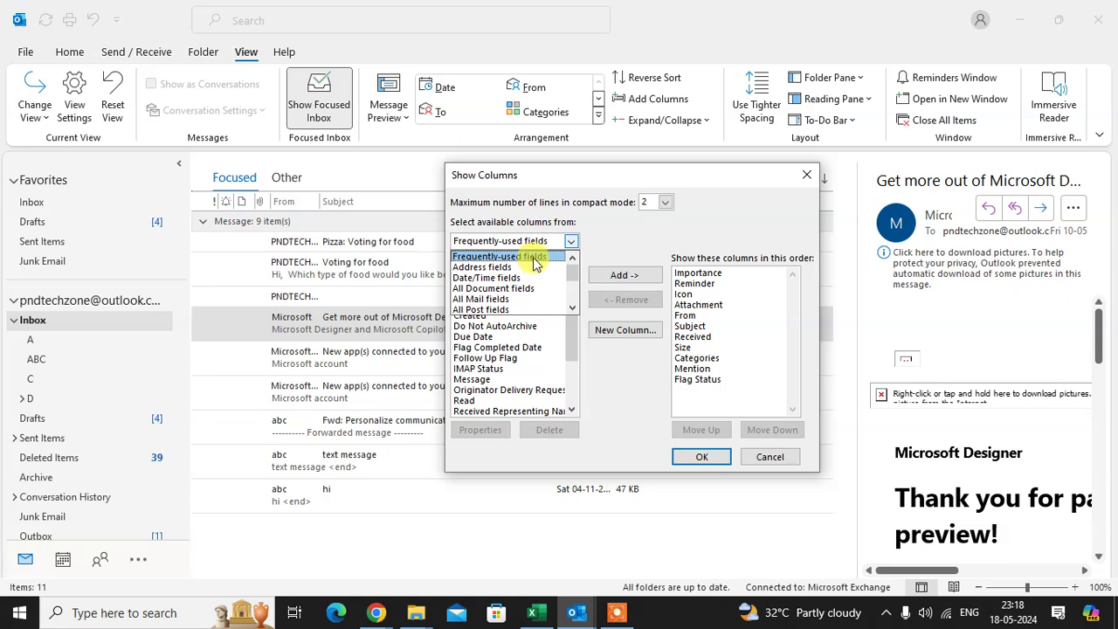
left_click(536, 260)
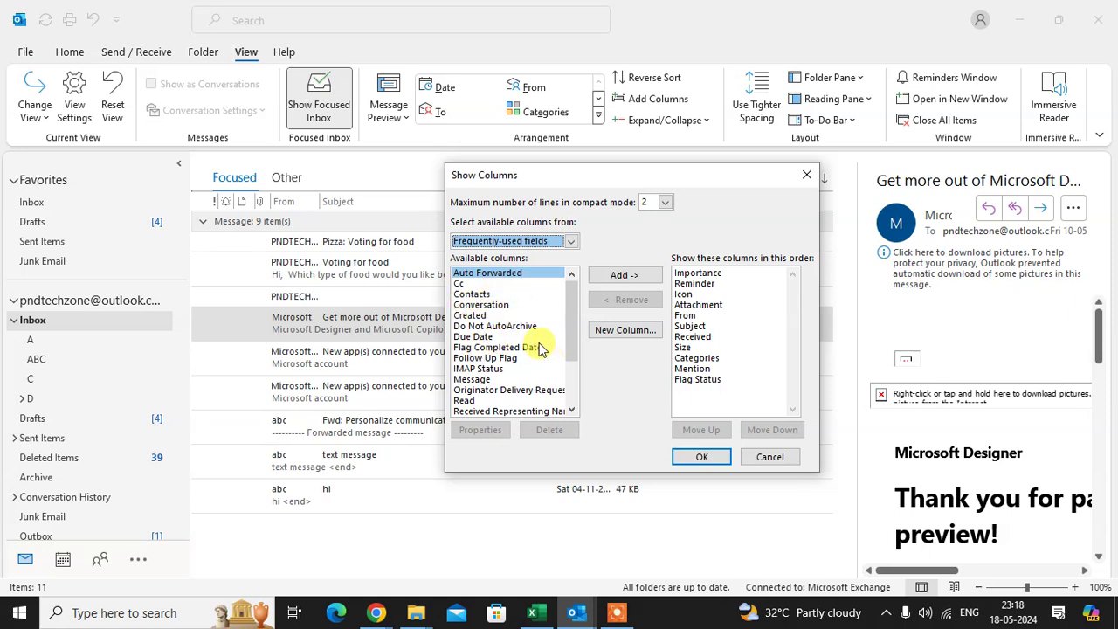
scroll(537, 358, "down", 3)
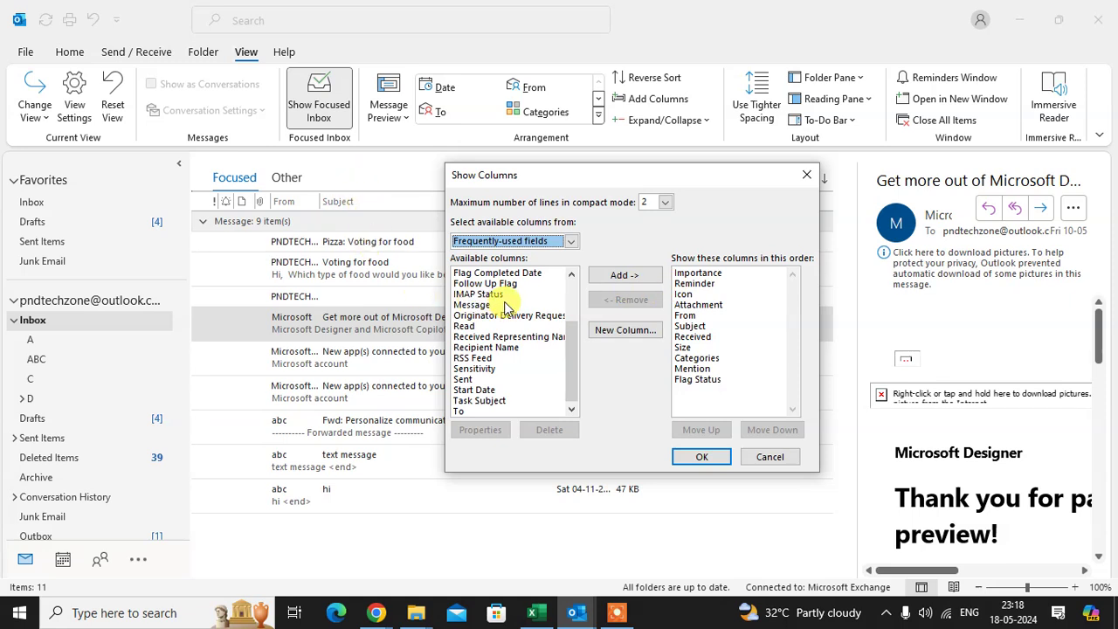
scroll(504, 301, "up", 3)
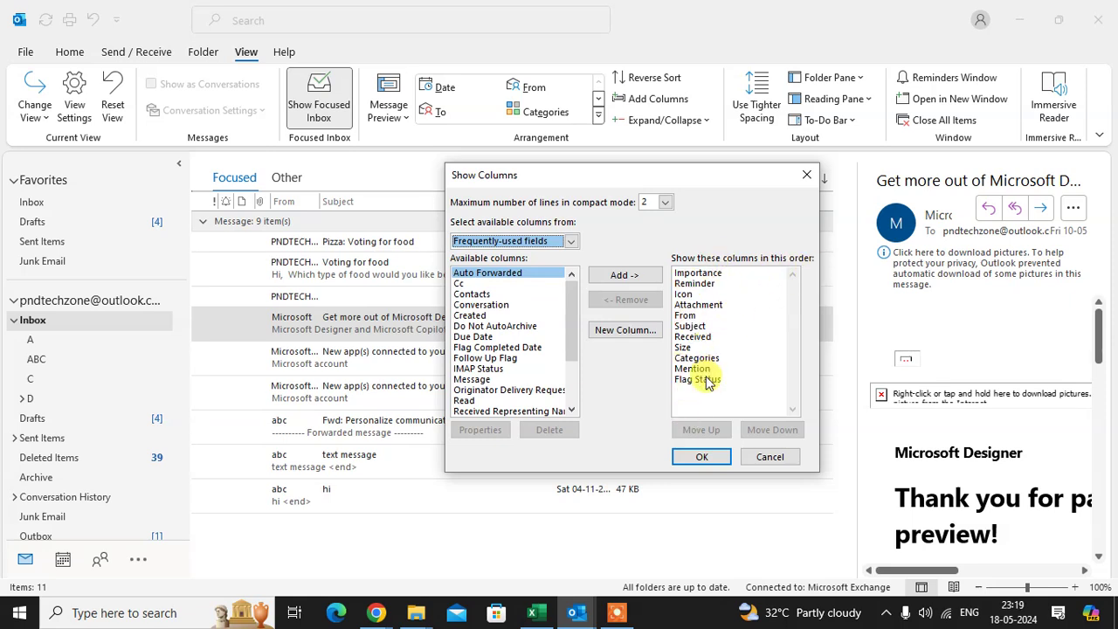
Step: In the shown-column list, select Attachment, after Importance and Reminder, as the insertion point
left_click_drag(689, 175, 771, 123)
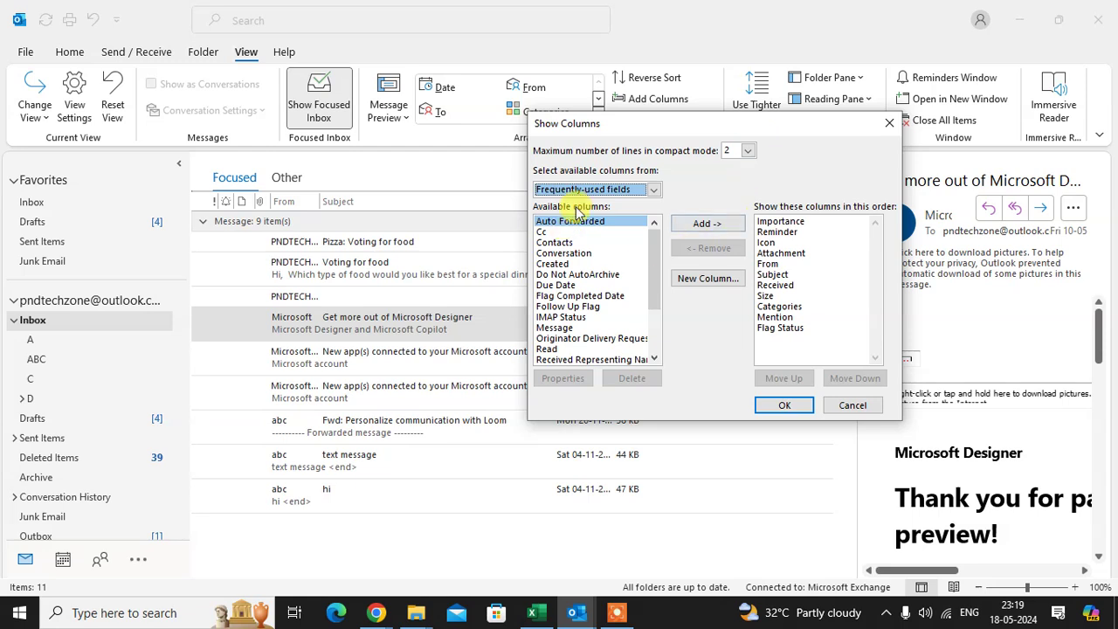
left_click(764, 221)
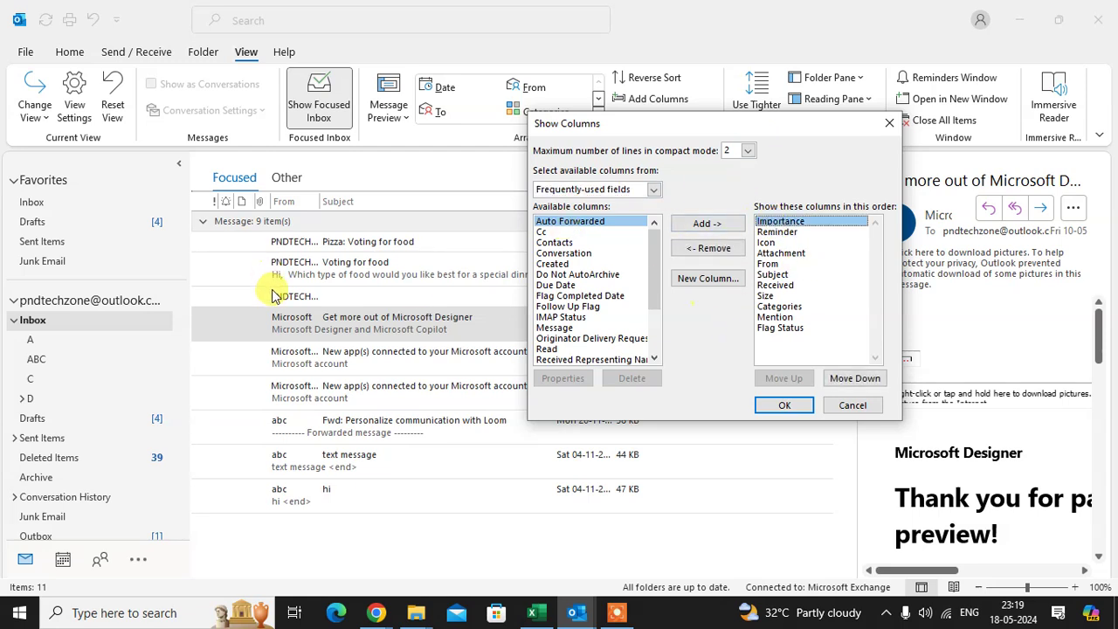
left_click(768, 231)
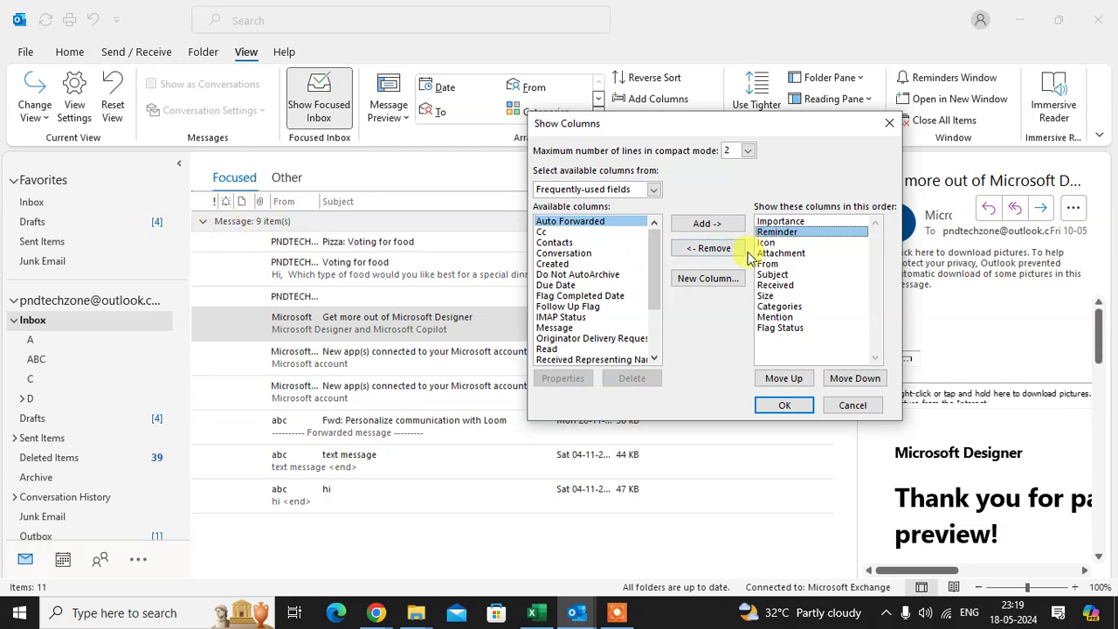
left_click(777, 253)
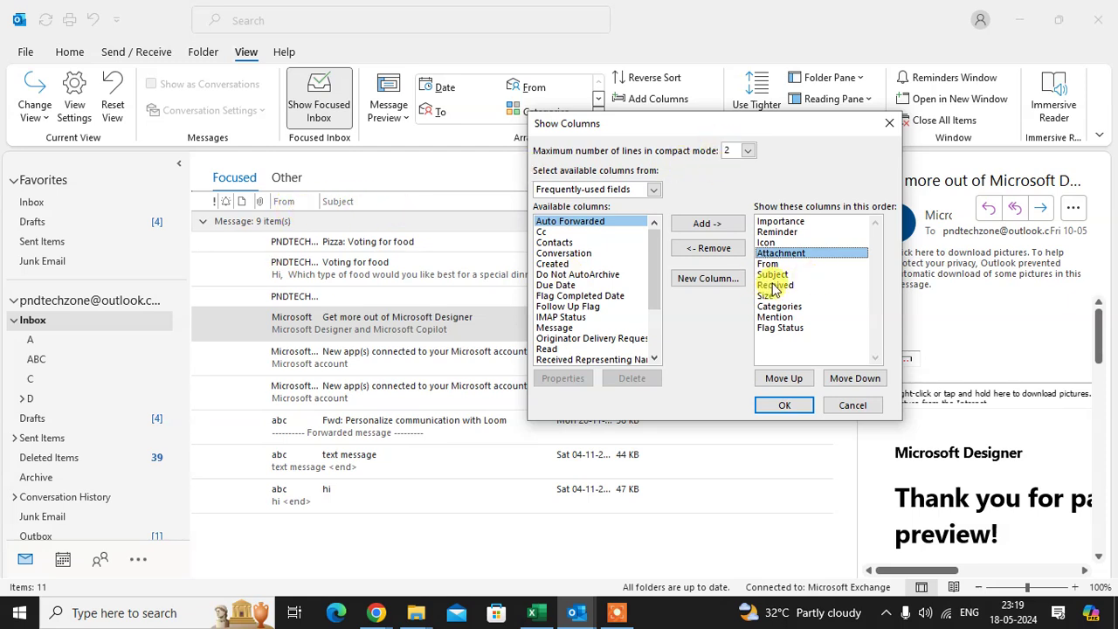
left_click_drag(730, 131, 633, 253)
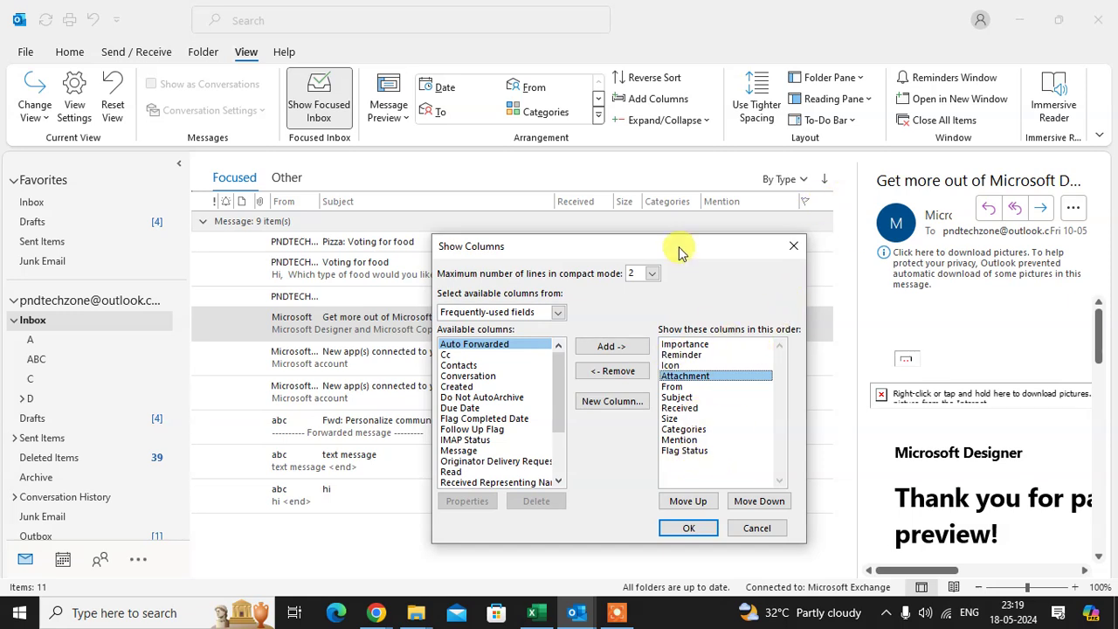
left_click_drag(680, 252, 771, 147)
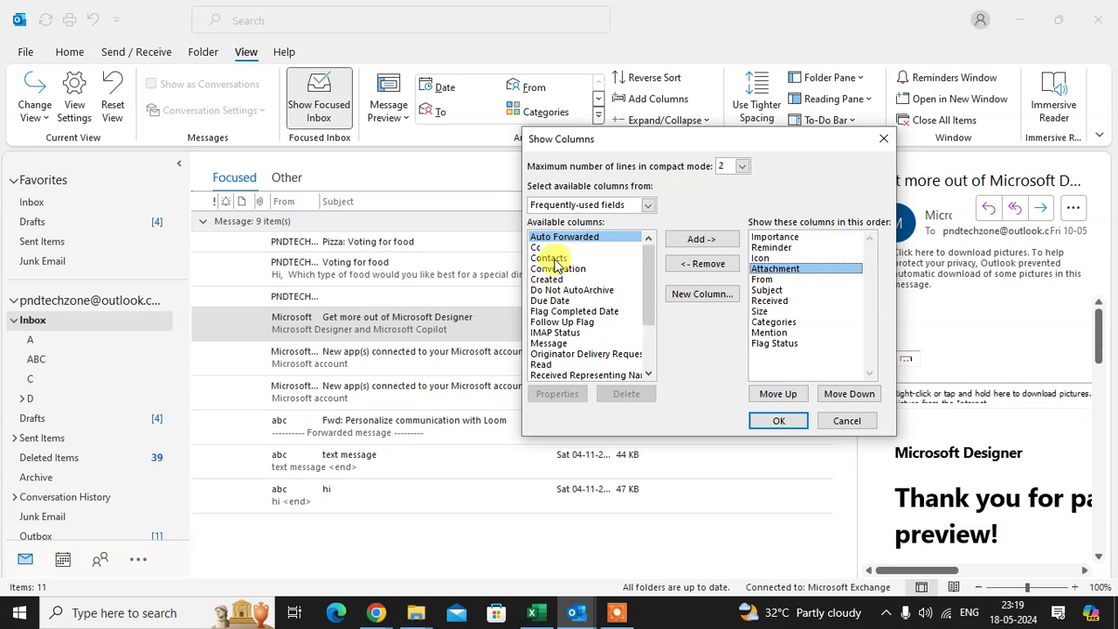
scroll(563, 322, "down", 3)
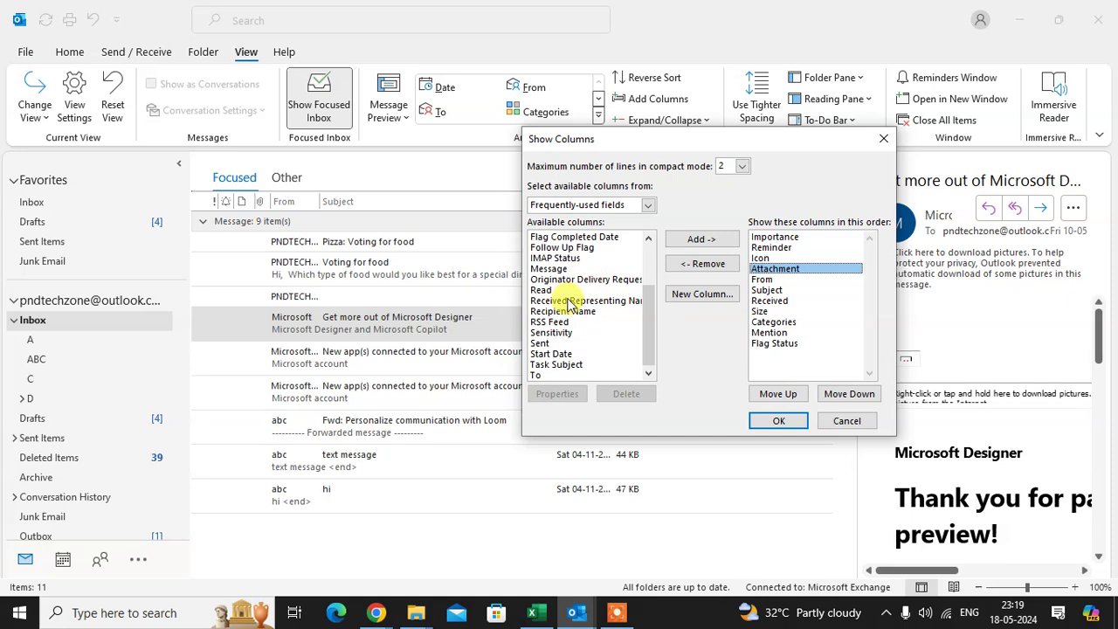
scroll(572, 314, "up", 3)
scroll(569, 311, "down", 2)
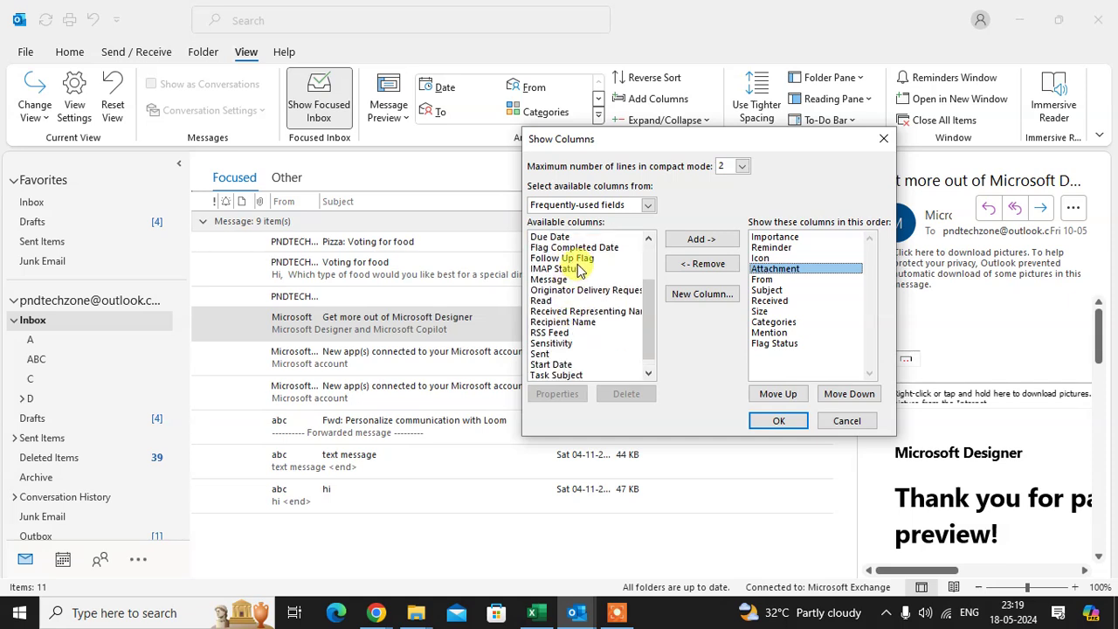
scroll(551, 242, "up", 2)
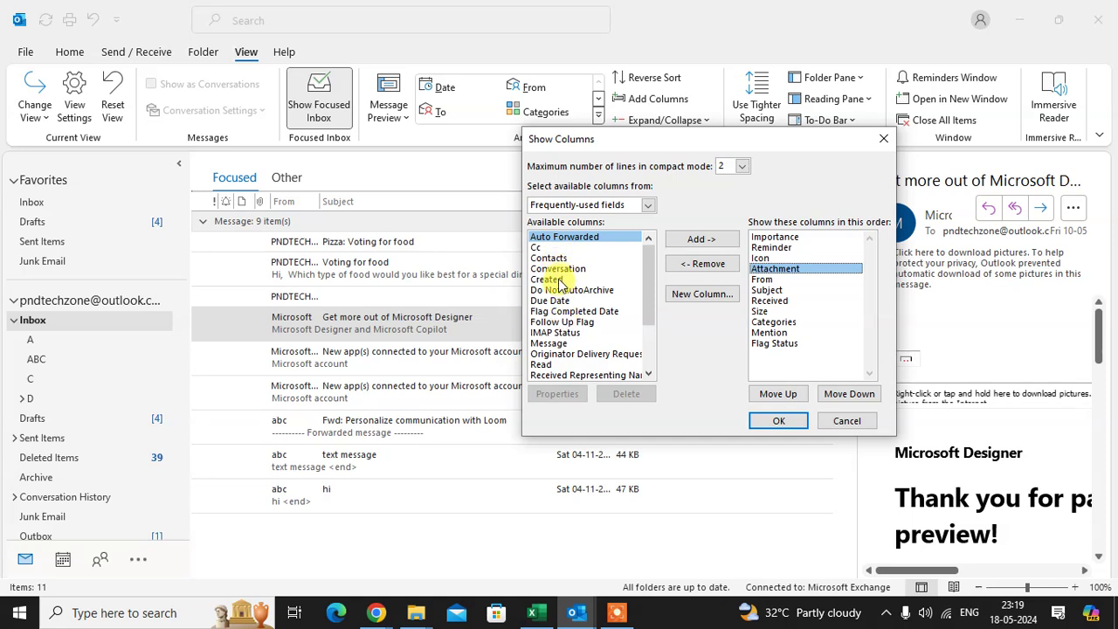
Step: Add the Created field and move it down and back up until it sits right after Subject
left_click(559, 279)
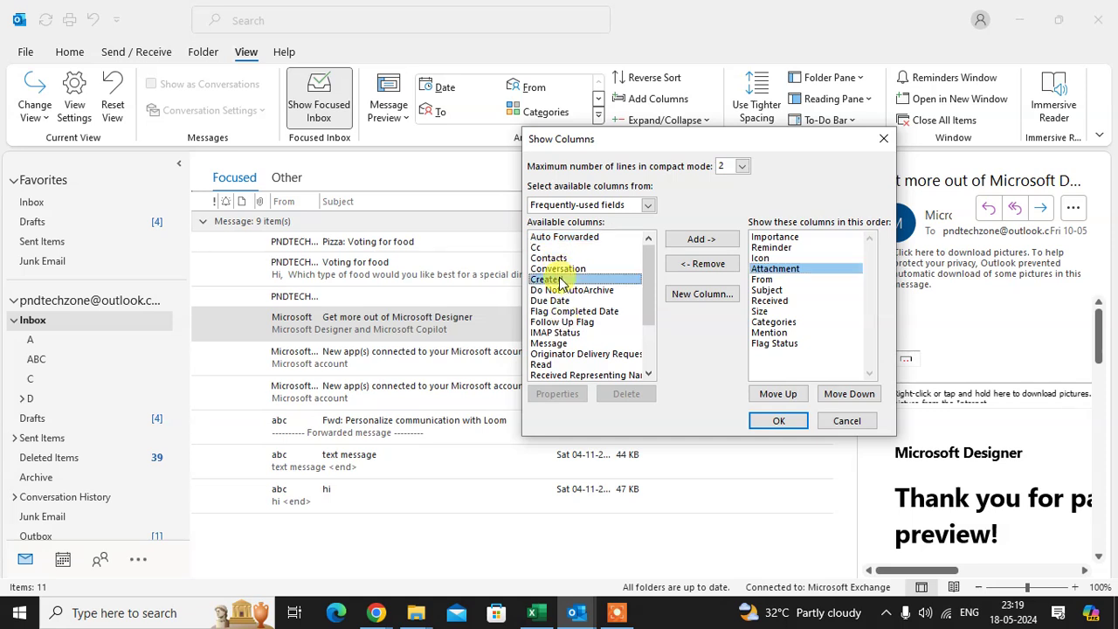
left_click(696, 239)
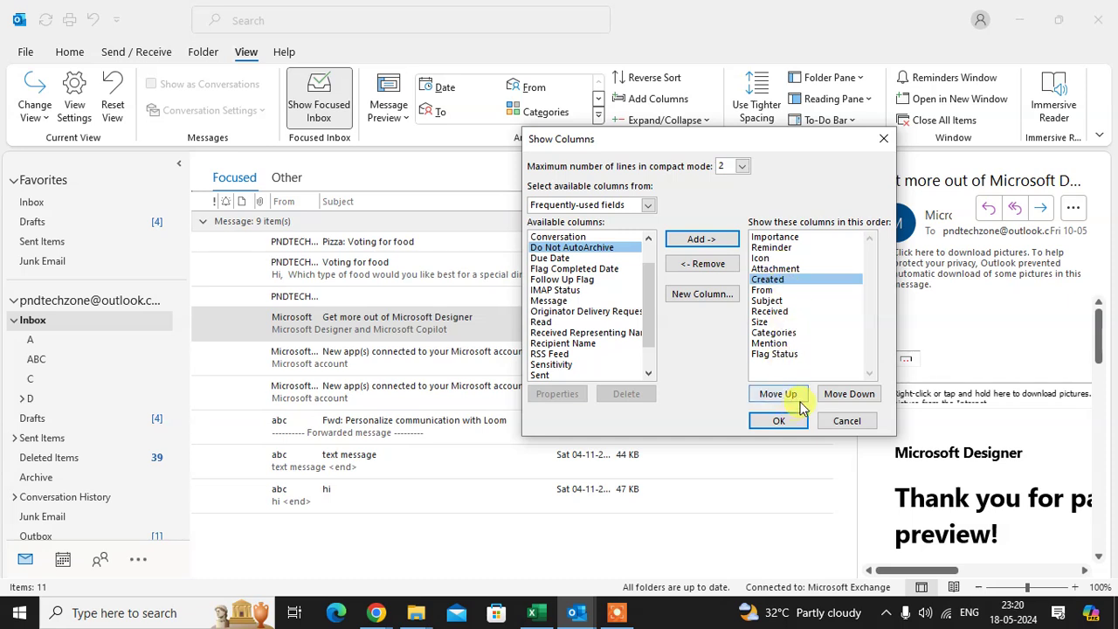
left_click(855, 397)
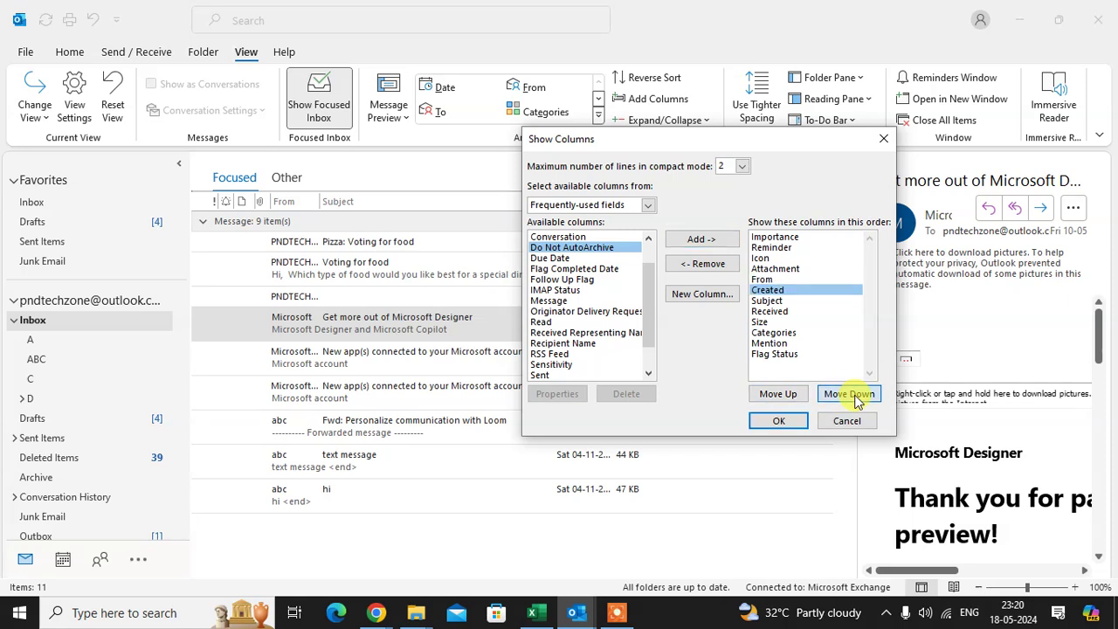
left_click(855, 397)
left_click(855, 394)
left_click(855, 394)
left_click(855, 393)
left_click(854, 394)
left_click(855, 394)
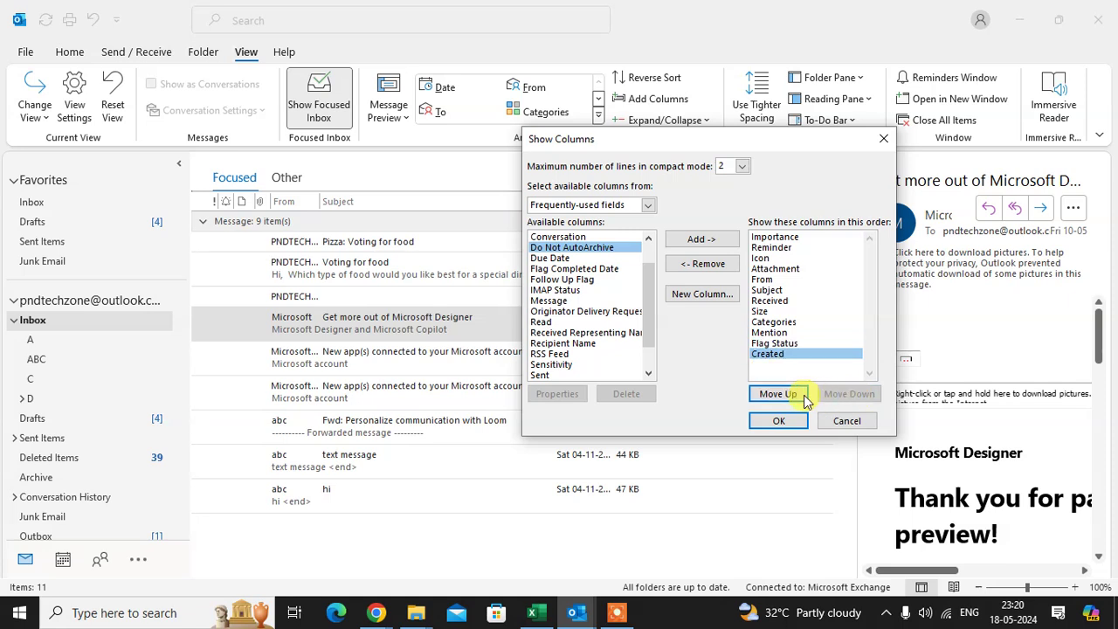
left_click(784, 394)
left_click(784, 395)
left_click(786, 396)
left_click(788, 395)
left_click(788, 394)
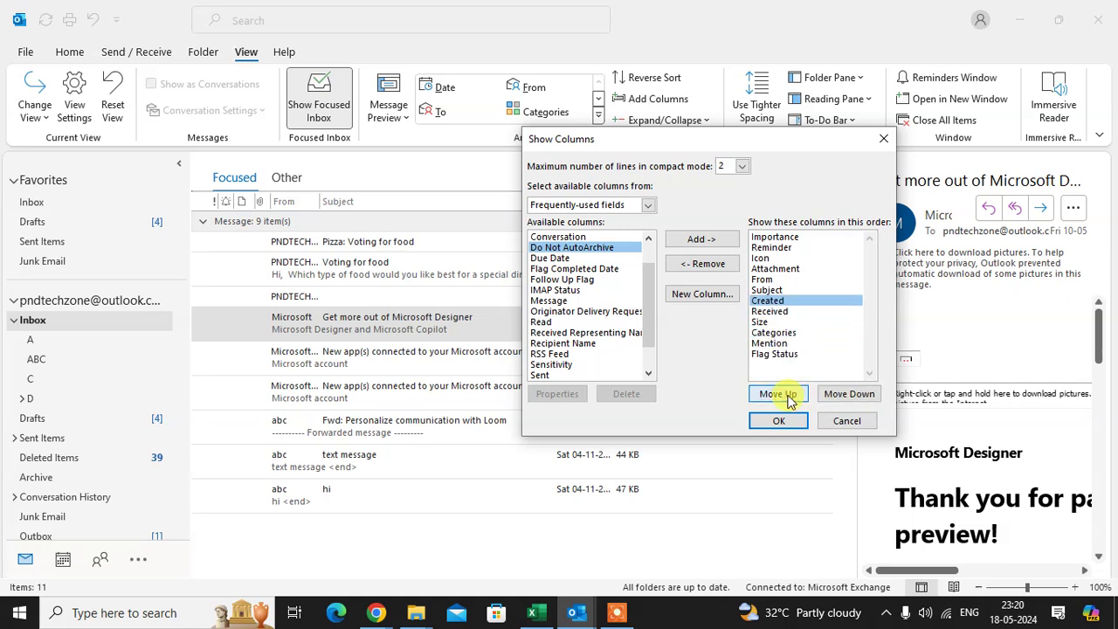
left_click(789, 394)
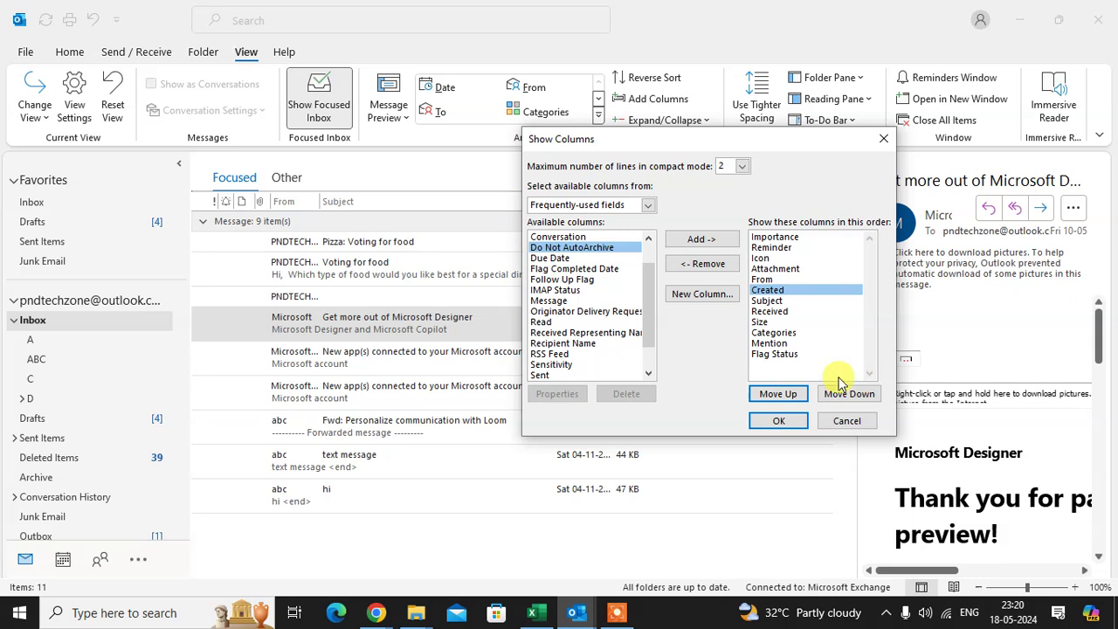
Step: Reposition the Reminder column so it follows Icon, above Attachment
left_click(784, 268)
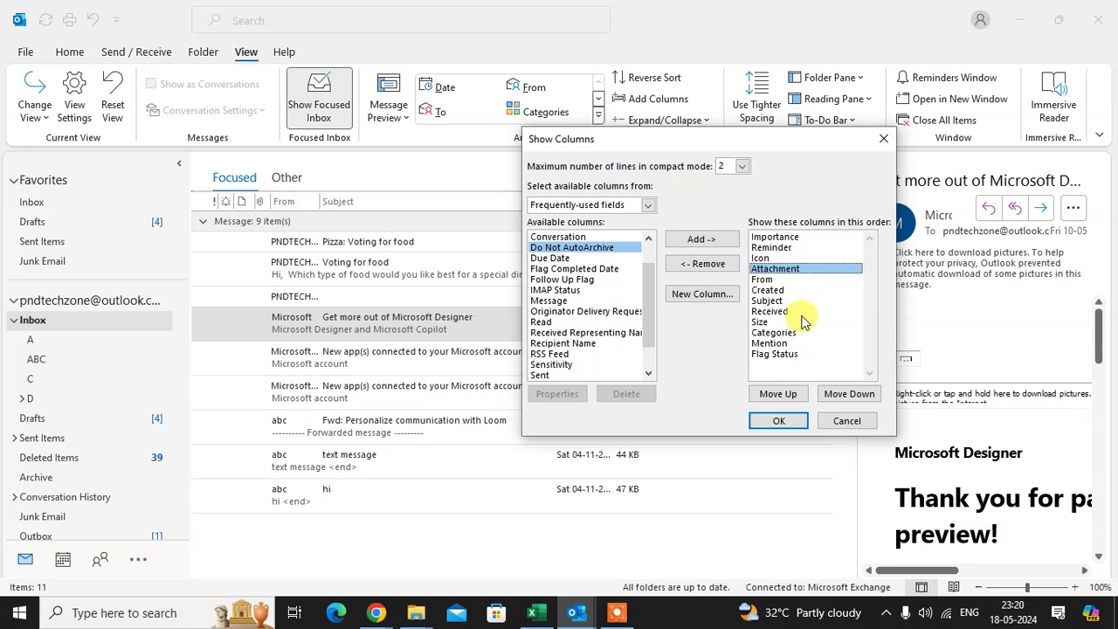
left_click(775, 248)
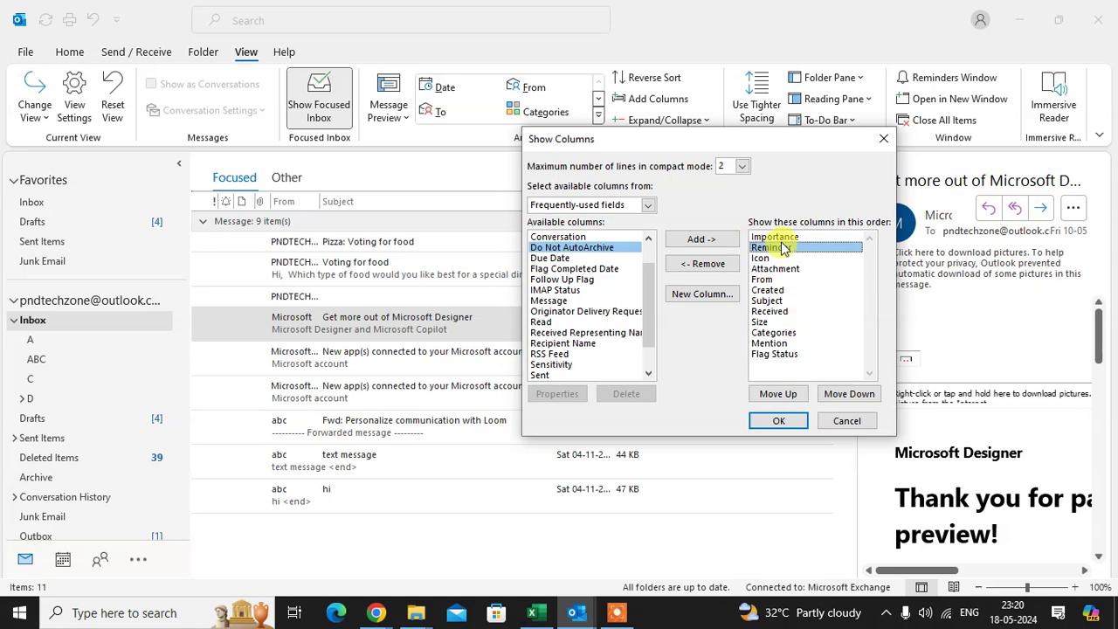
left_click(843, 394)
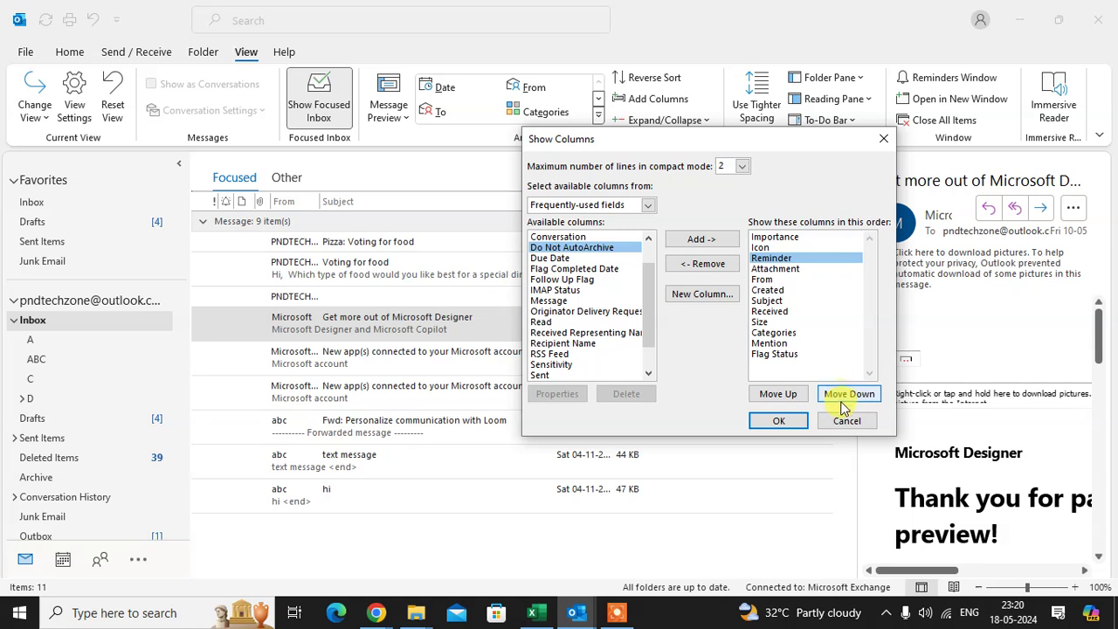
left_click(840, 395)
left_click(786, 394)
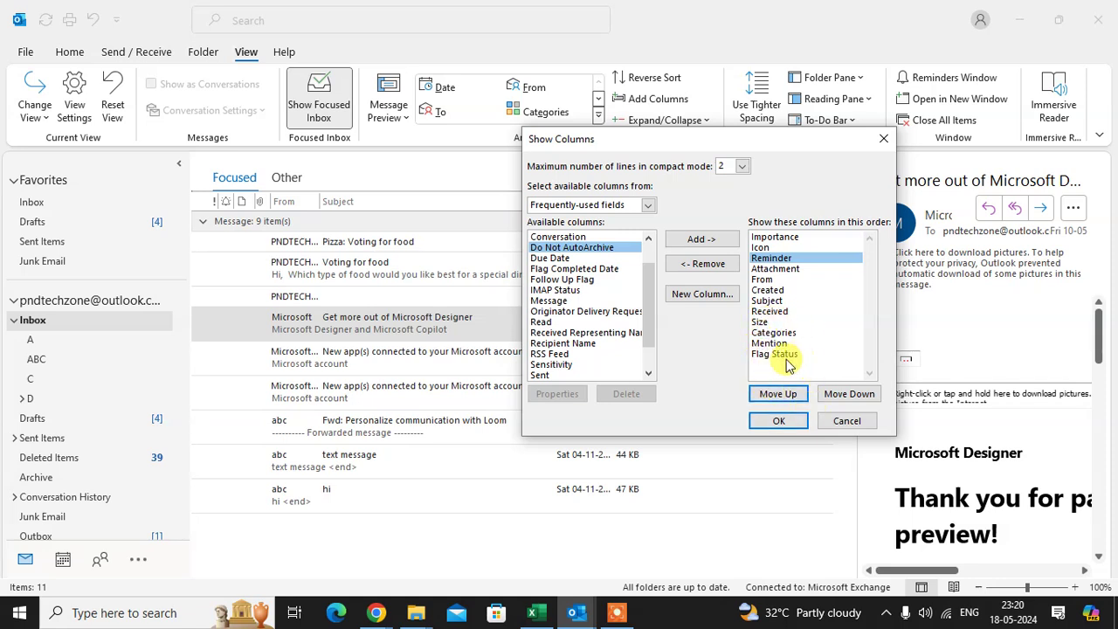
Step: Remove the Created column from the shown columns, returning it to the available fields
left_click(767, 291)
left_click(708, 263)
left_click(798, 291)
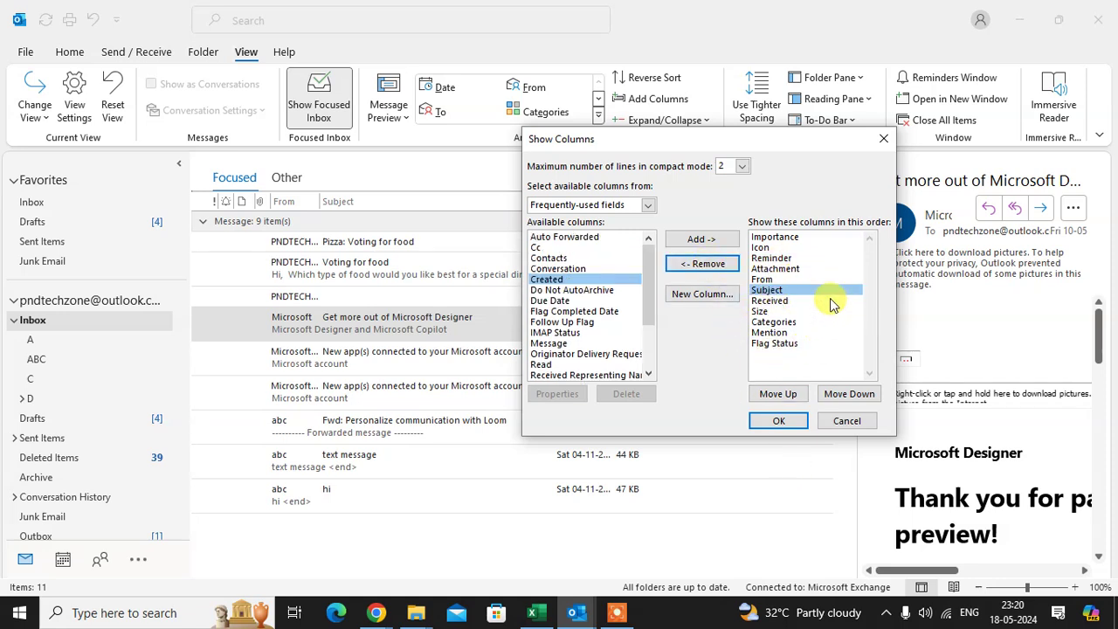
Step: Create a new custom column named G with type Number
left_click(697, 297)
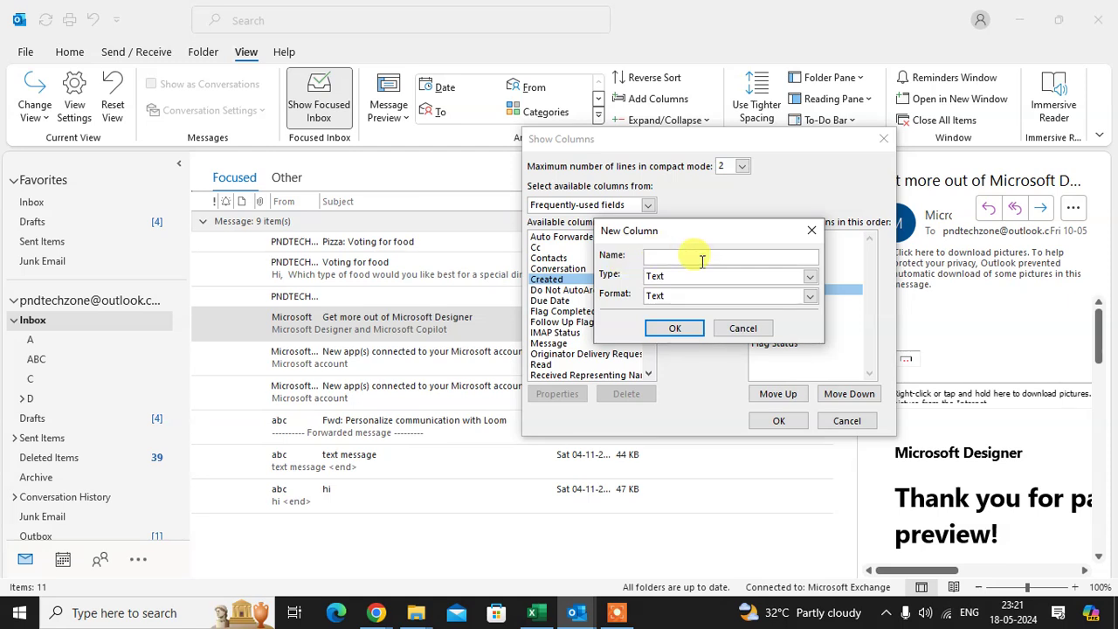
type("G")
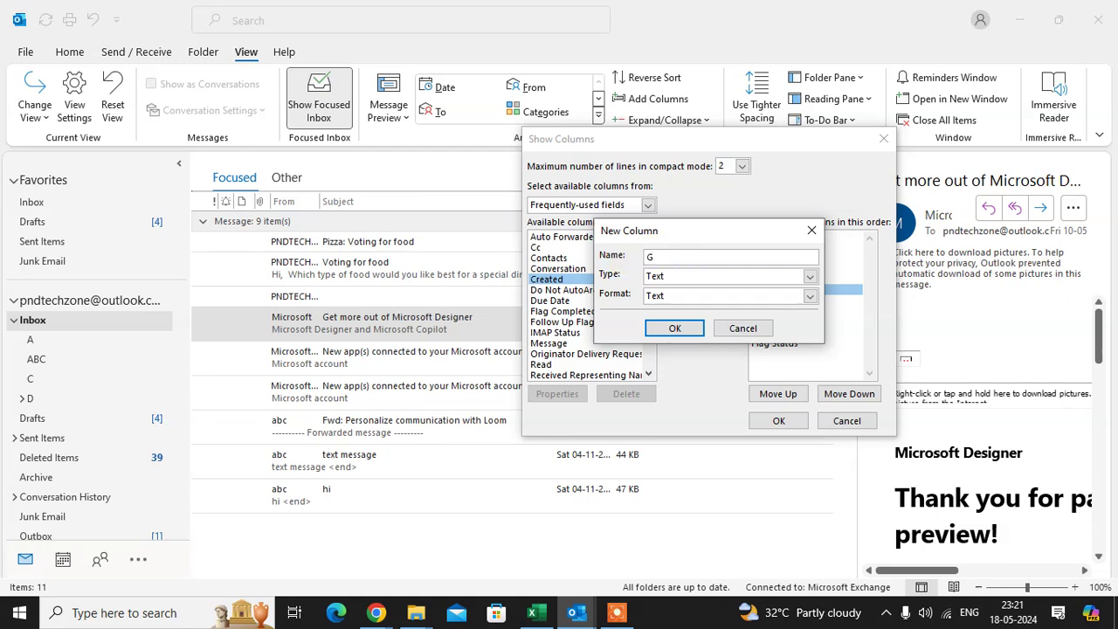
left_click(810, 277)
left_click(785, 302)
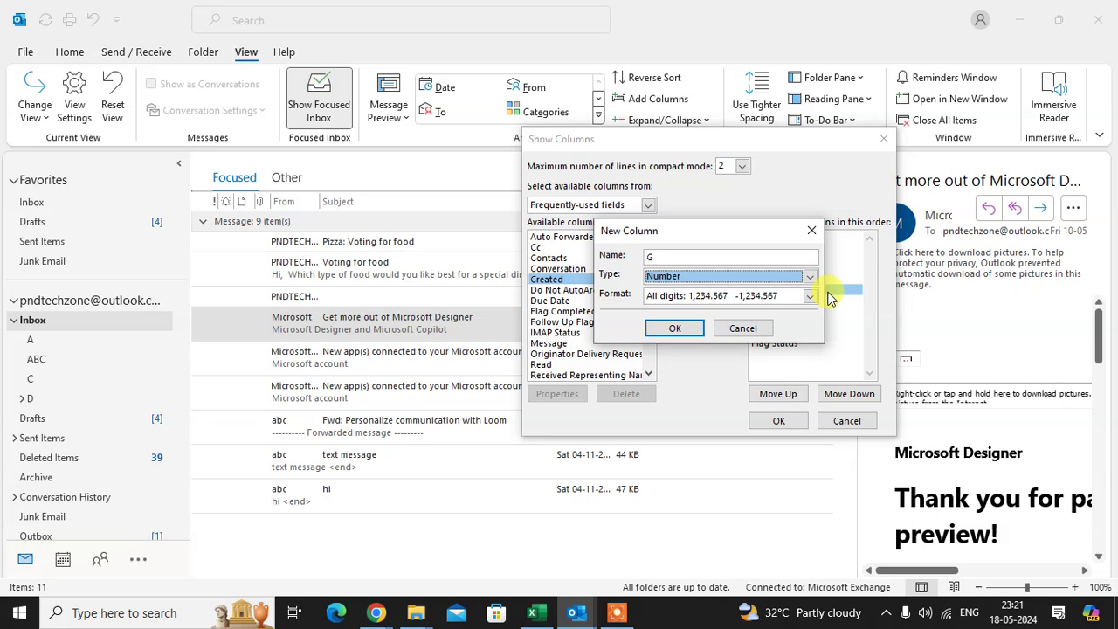
left_click(675, 332)
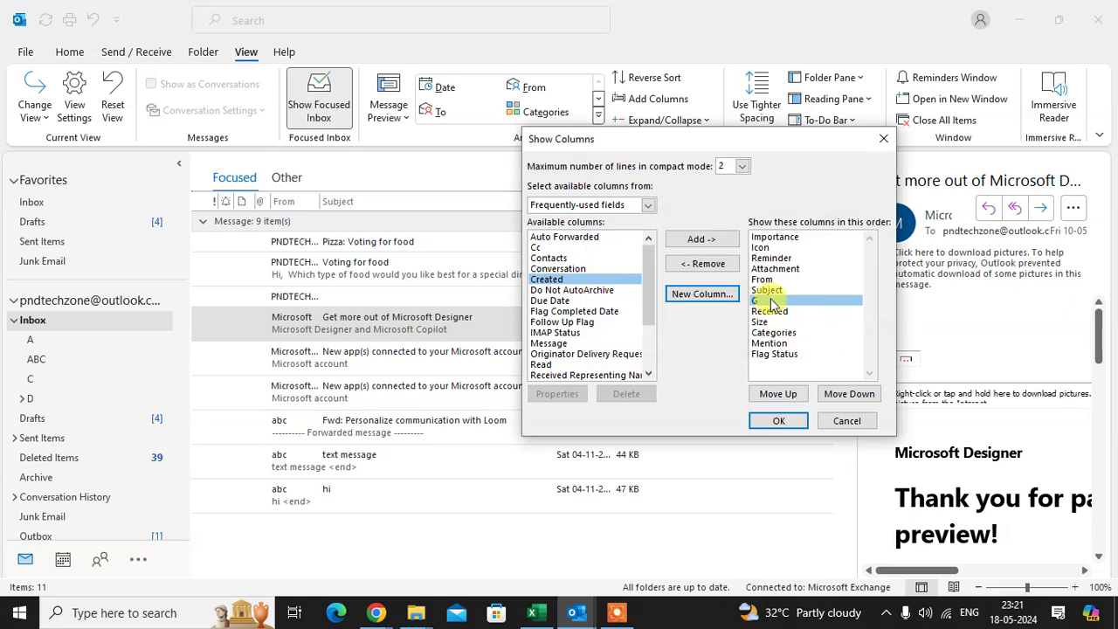
Step: Move the G column to sit right after Categories, before Mention
left_click(861, 396)
left_click(861, 396)
left_click(861, 396)
left_click(861, 396)
left_click(861, 396)
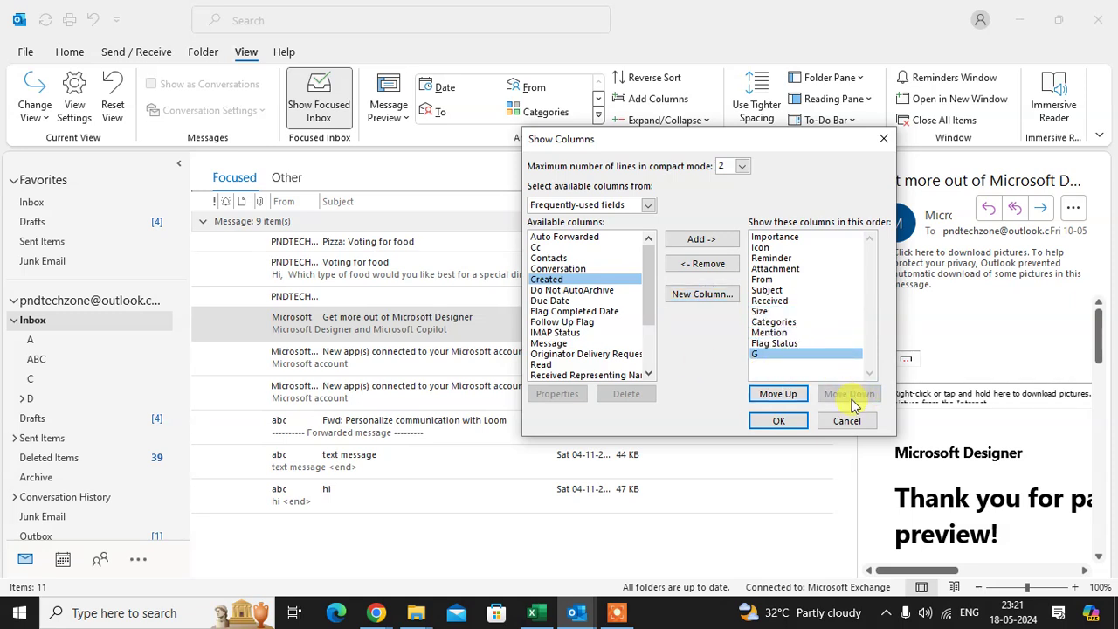
left_click(792, 393)
left_click(792, 394)
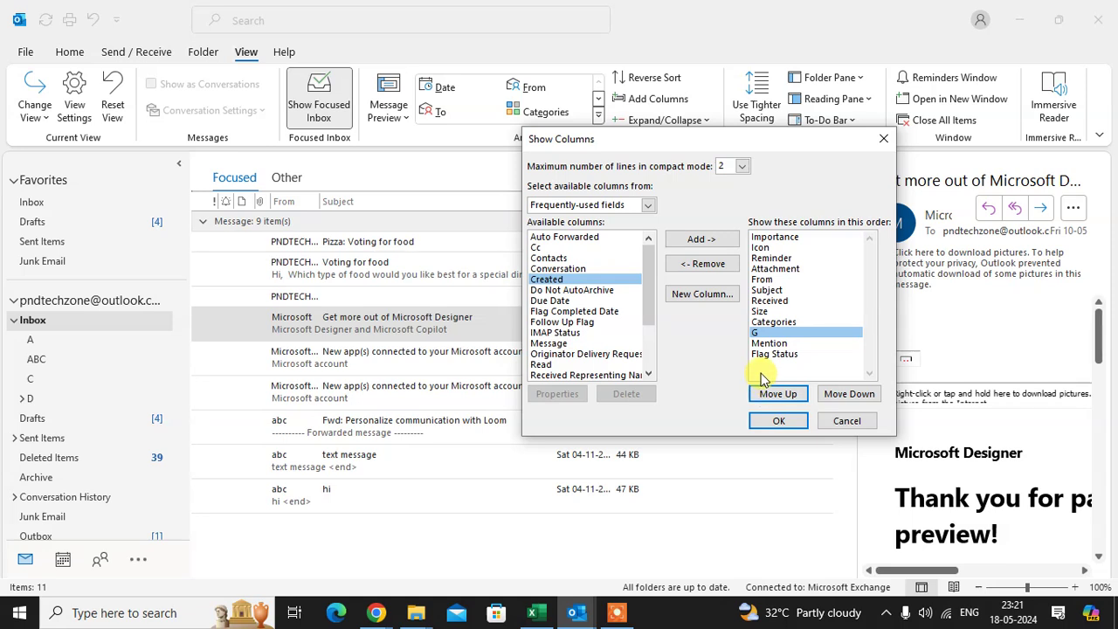
Step: Apply the columns so the inbox shows G between Categories and Mention, then reopen Show Columns
left_click(780, 422)
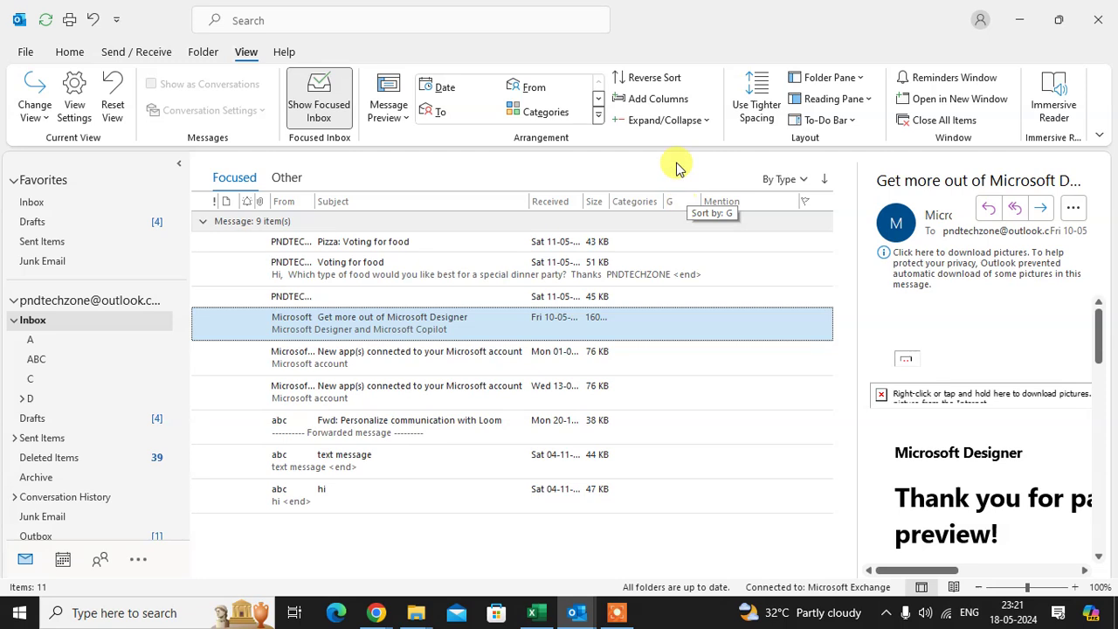
left_click(657, 98)
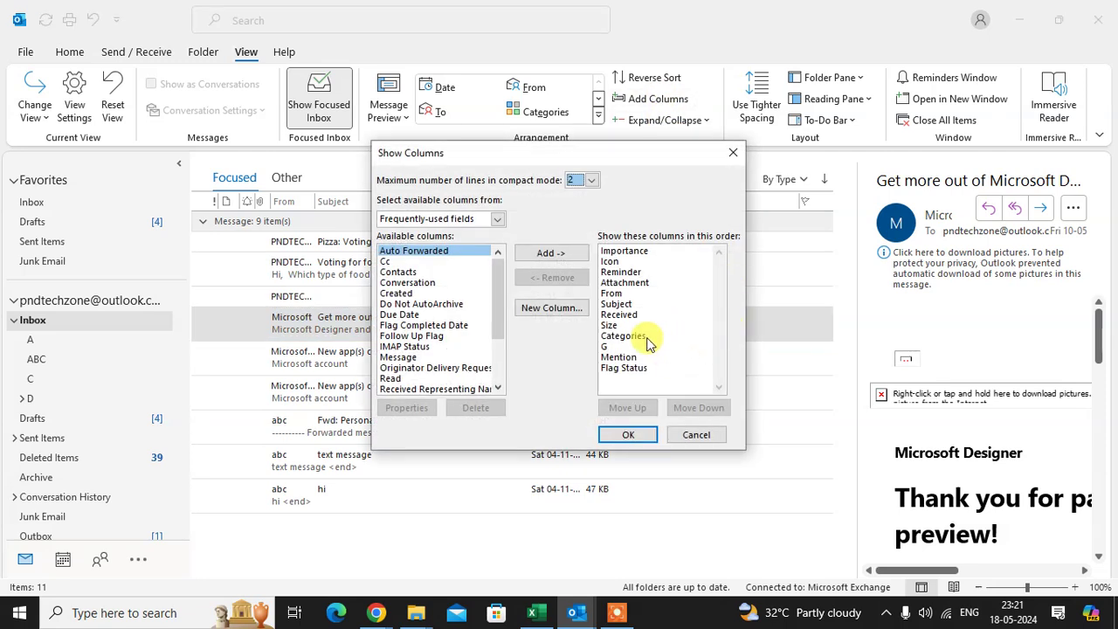
Step: Remove the G column from the shown columns and apply the change
left_click(610, 347)
left_click(561, 278)
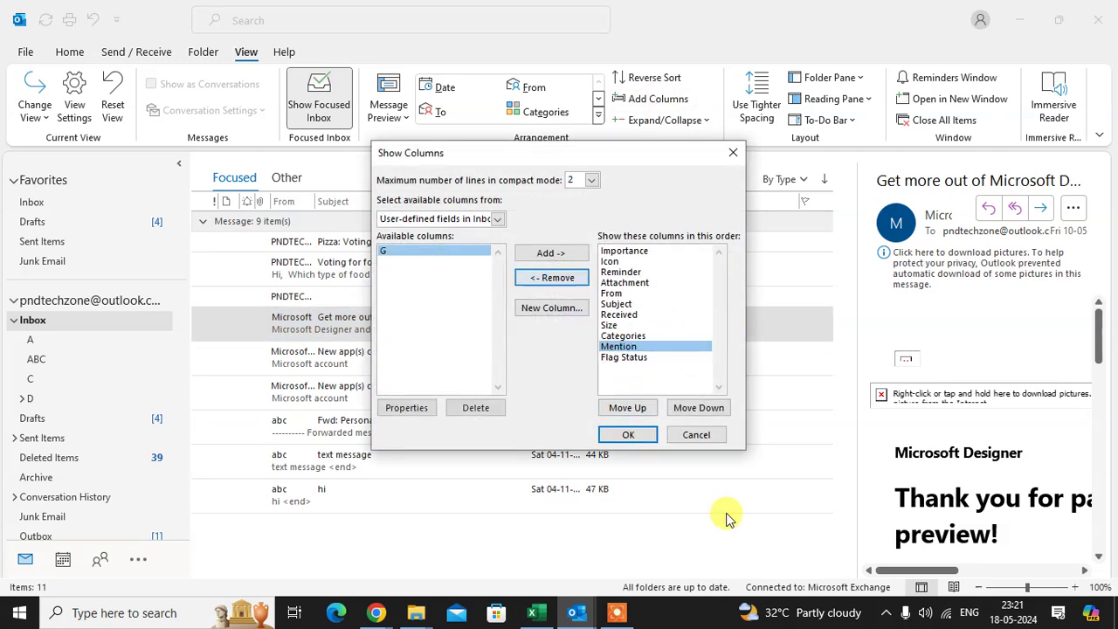
left_click(634, 435)
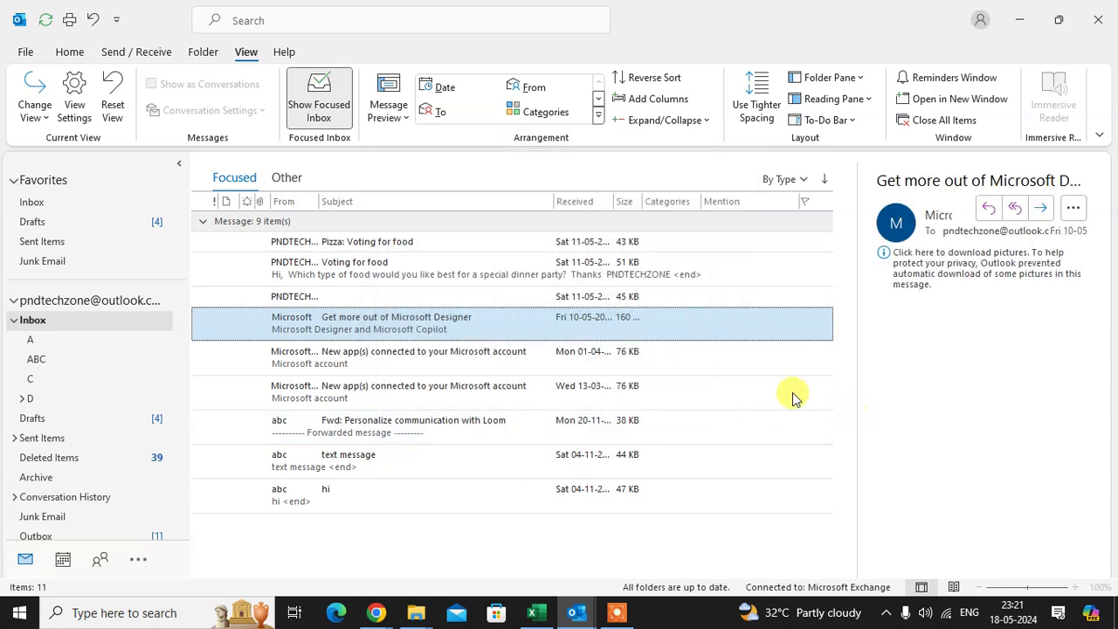